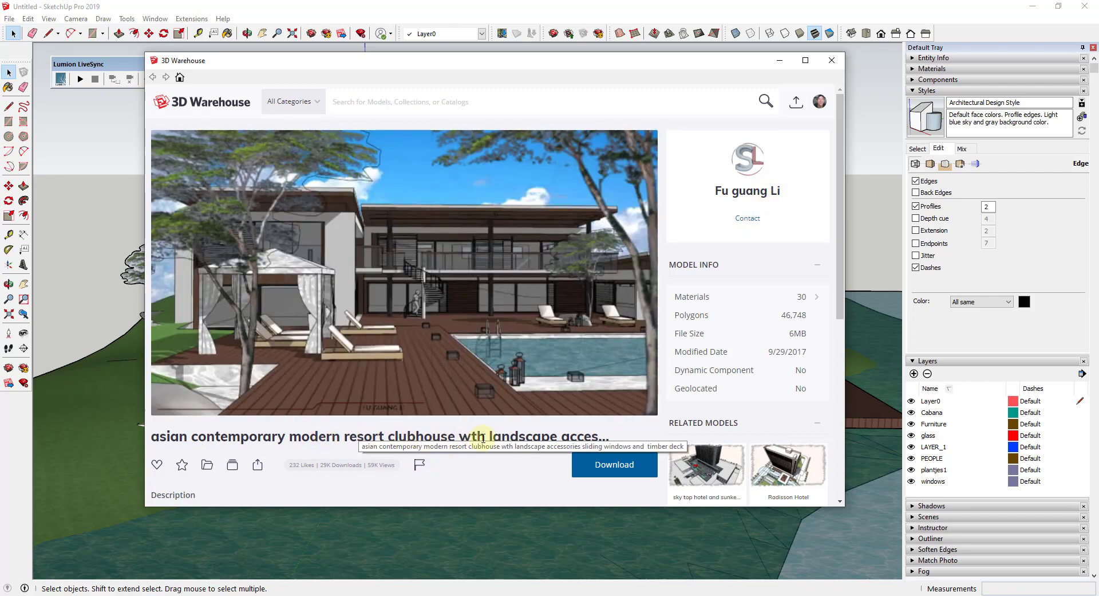
- Minimize the 3D Warehouse window and bring the full resort clubhouse model into view
left_click(780, 60)
key("o")
left_click_drag(763, 411, 767, 403)
key("space")
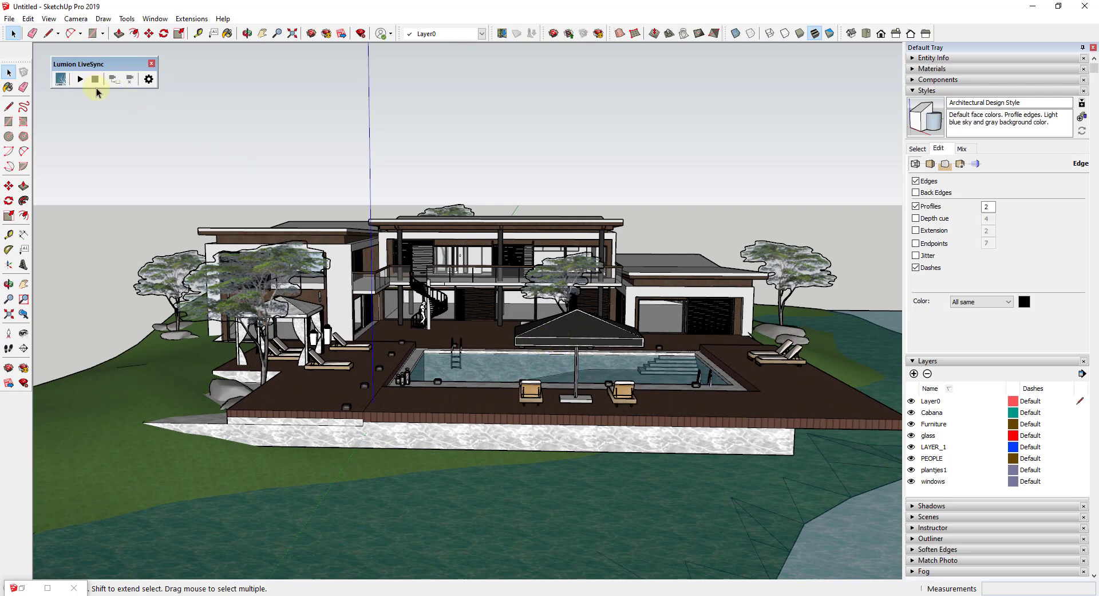
- Save the clubhouse model as a project file so that Lumion LiveSync can be started
left_click(80, 80)
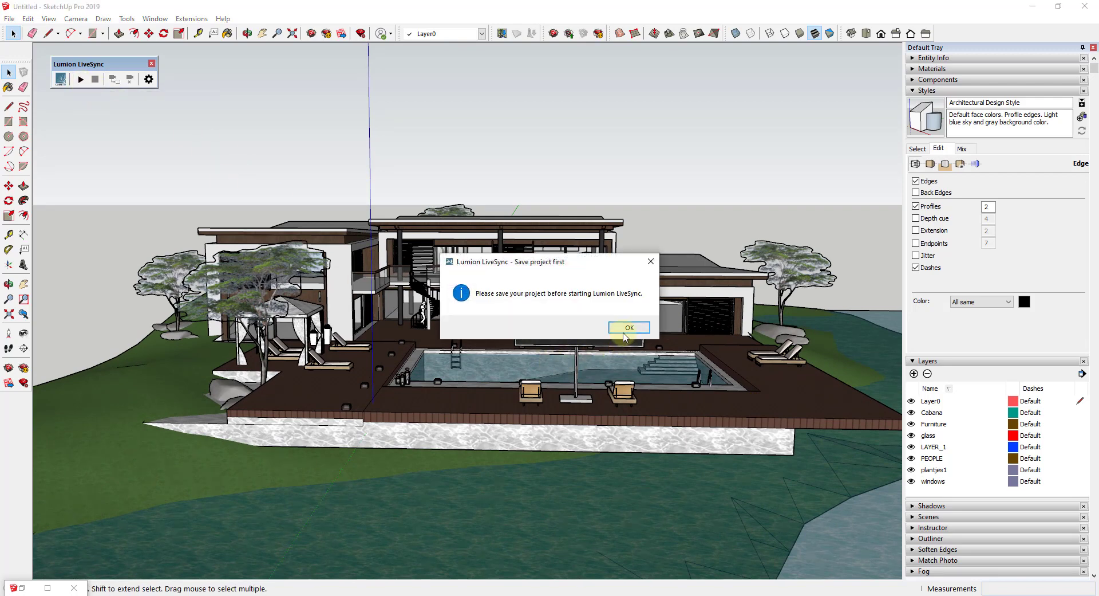
left_click(628, 328)
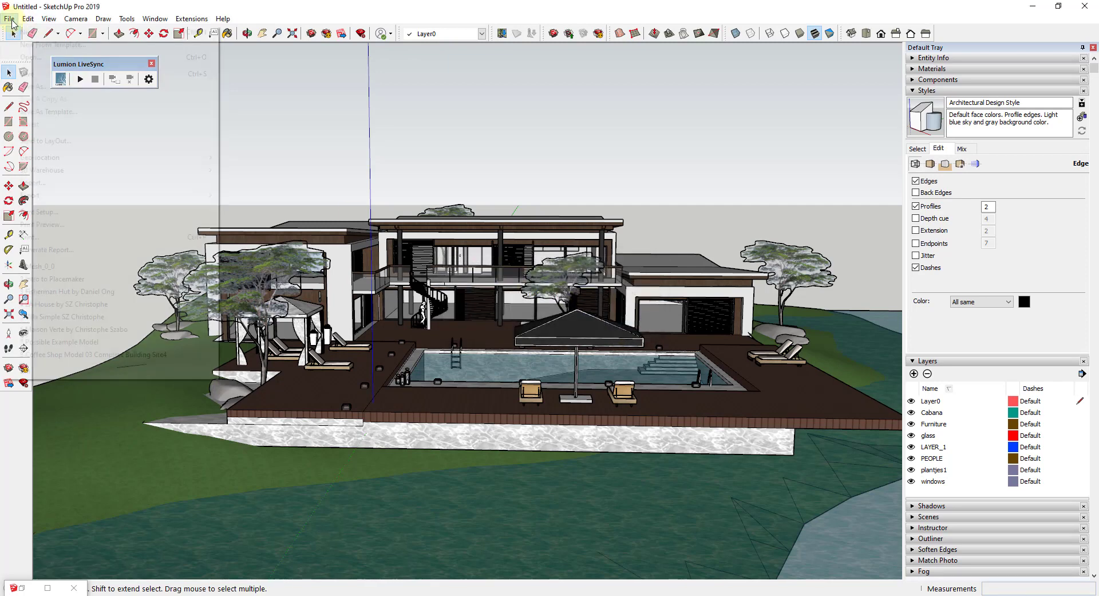
left_click(9, 18)
left_click(27, 73)
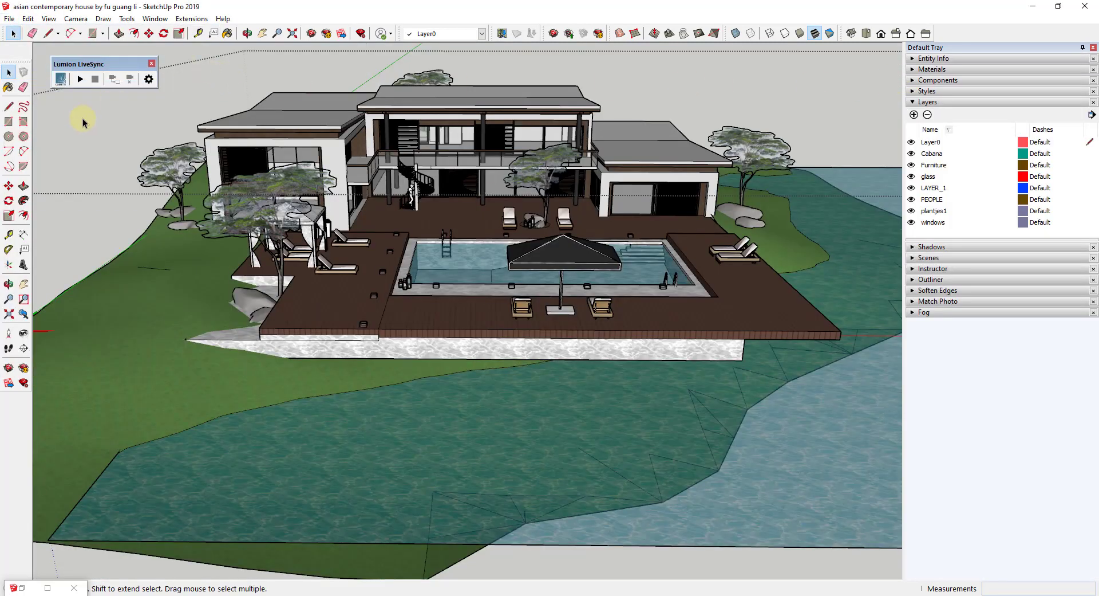
- Start LiveSync for the saved model, launch Lumion from it and create a new project on the grass plain with mountains
left_click(80, 80)
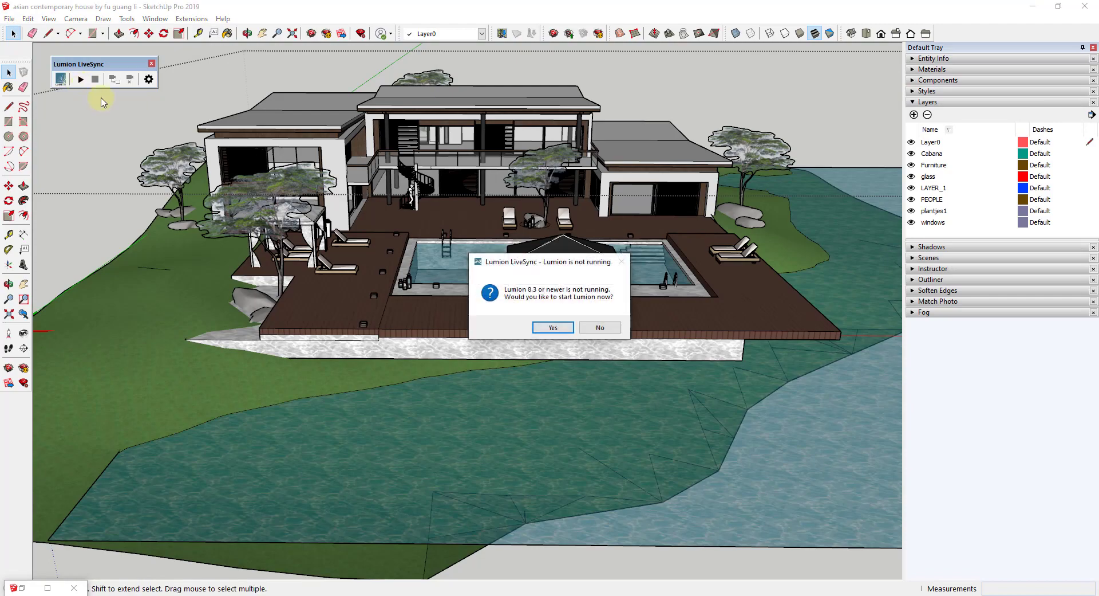
left_click(553, 328)
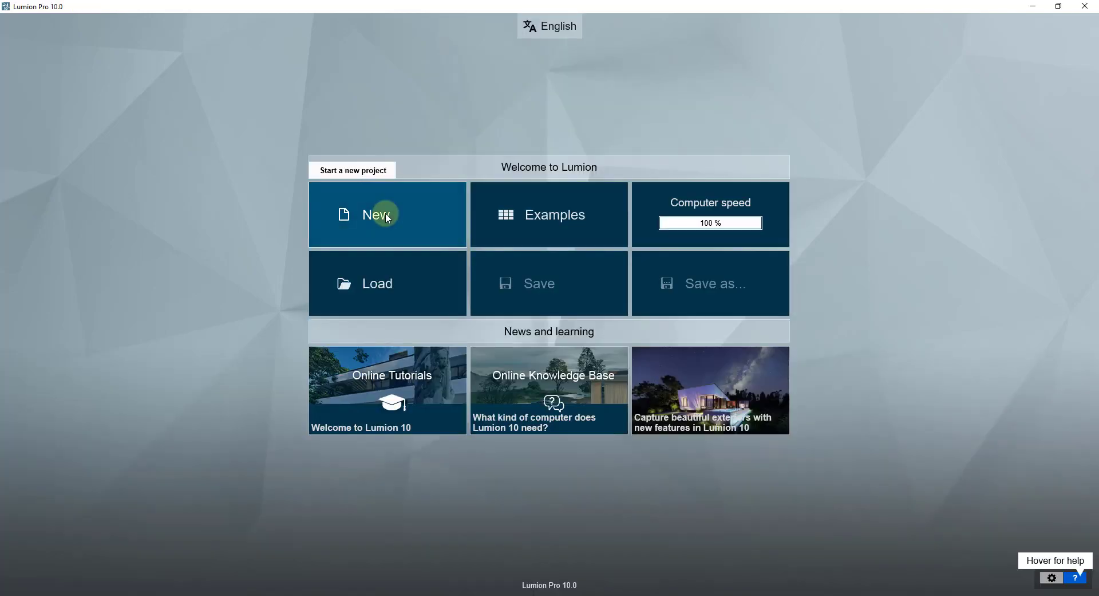
left_click(387, 215)
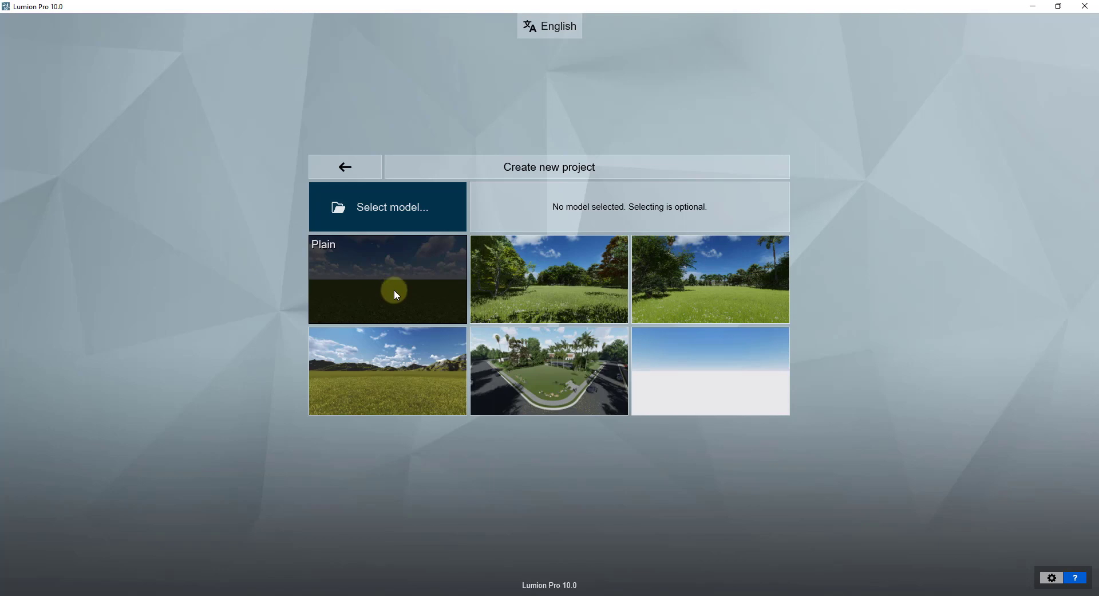
left_click(401, 378)
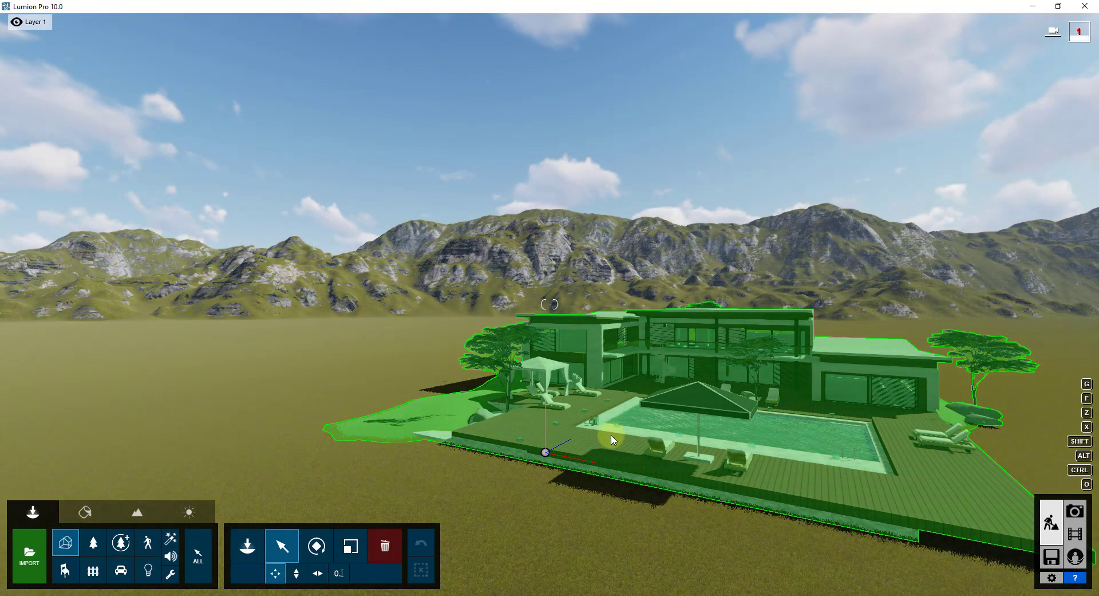
- Fly over the synced model in Lumion to examine the timber deck, the pool and the surrounding terrain
right_click_drag(612, 438, 576, 305)
key("q")
key("w")
key("w")
key("d")
key("w")
key("w")
key("w")
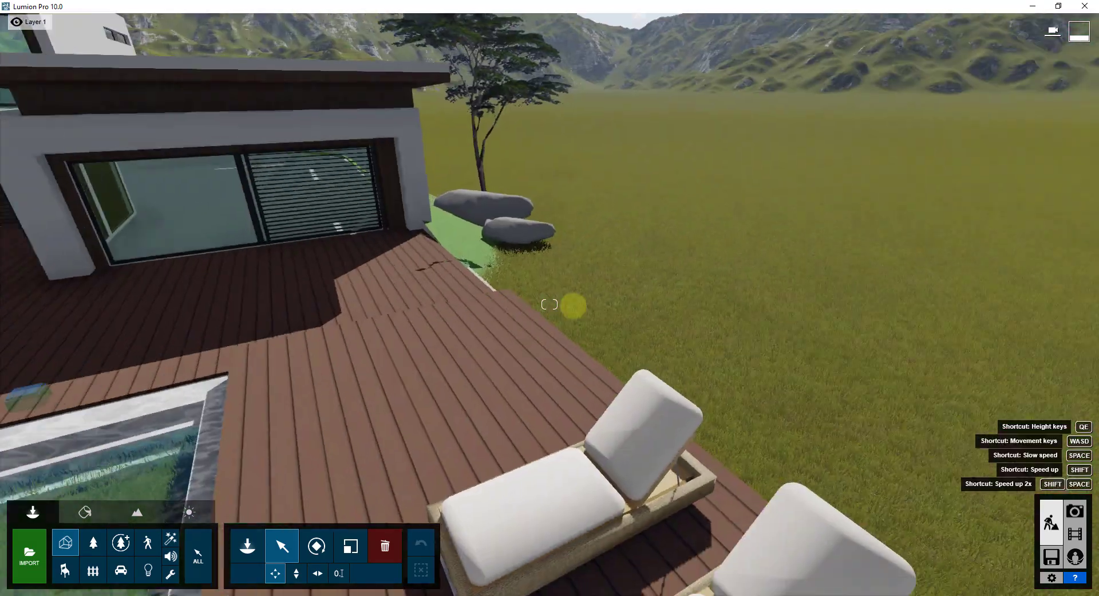
right_click_drag(572, 307, 483, 263)
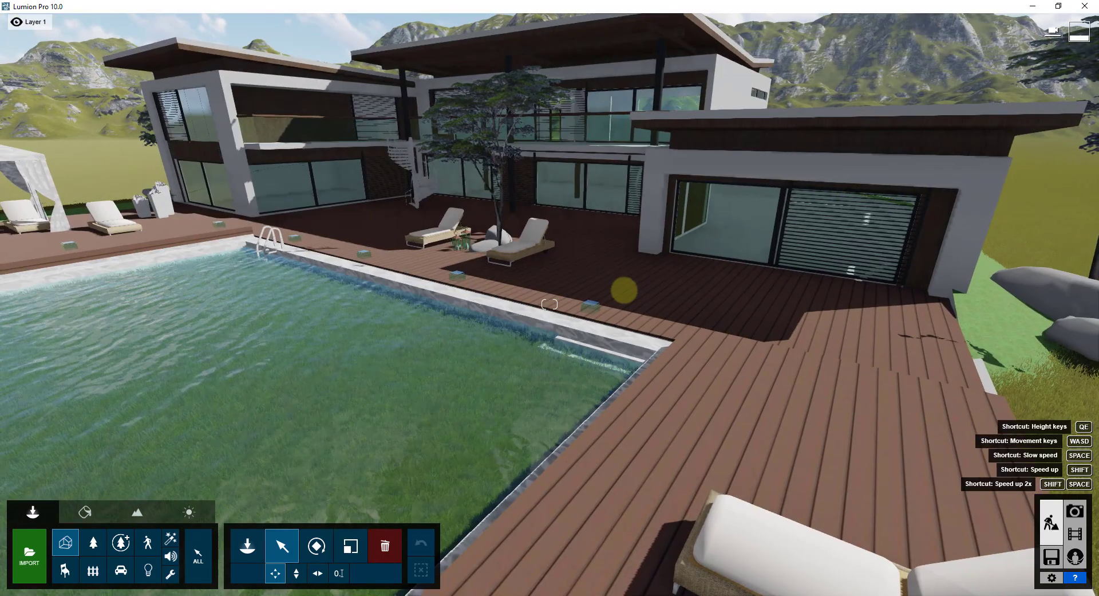
- Move up to the glazed doors of the single-storey wing and examine the room behind them
key("w")
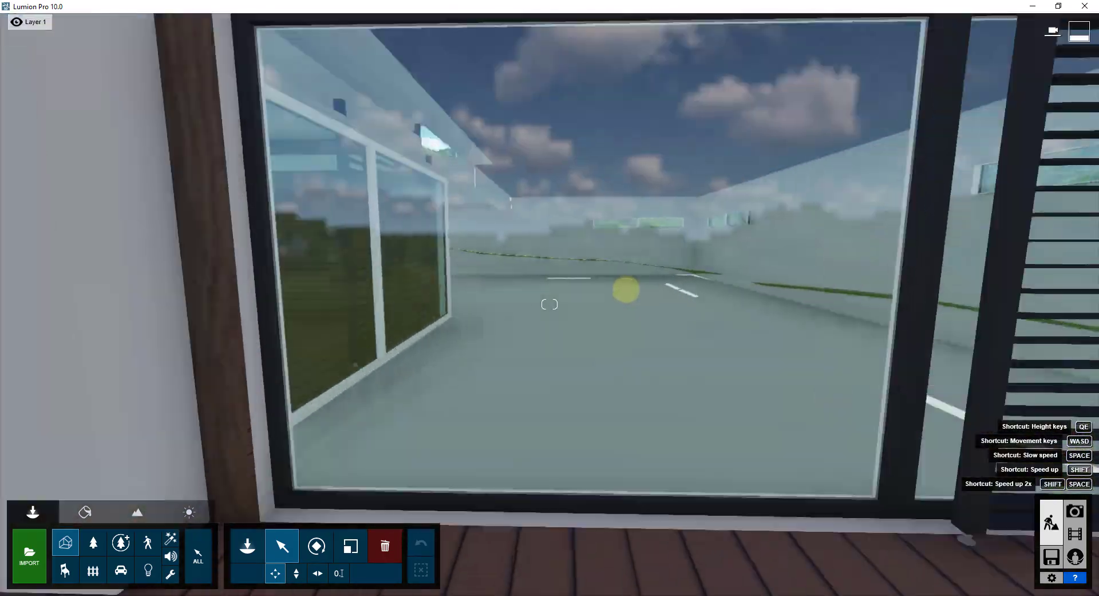
key("w")
mouse_move(626, 290)
right_mouse_down()
mouse_move(610, 287)
mouse_move(624, 299)
mouse_move(622, 285)
mouse_move(633, 290)
mouse_move(603, 290)
mouse_move(636, 289)
mouse_move(608, 290)
mouse_move(634, 290)
mouse_move(611, 292)
mouse_move(625, 292)
right_mouse_up()
key("w")
key("w")
key("w")
key("w")
key("s")
- Place a Landscape cutter from the Utilities library over the corner of the grass-filled pool
key("q")
key("s")
key("d")
key("q")
key("d")
left_click(671, 356)
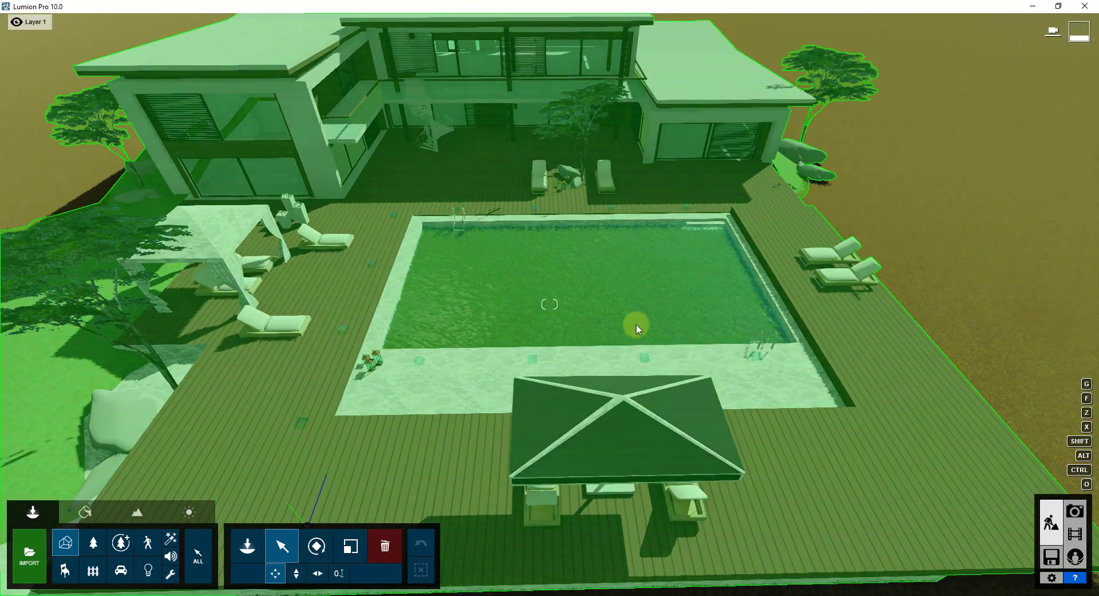
left_click(170, 575)
left_click(170, 575)
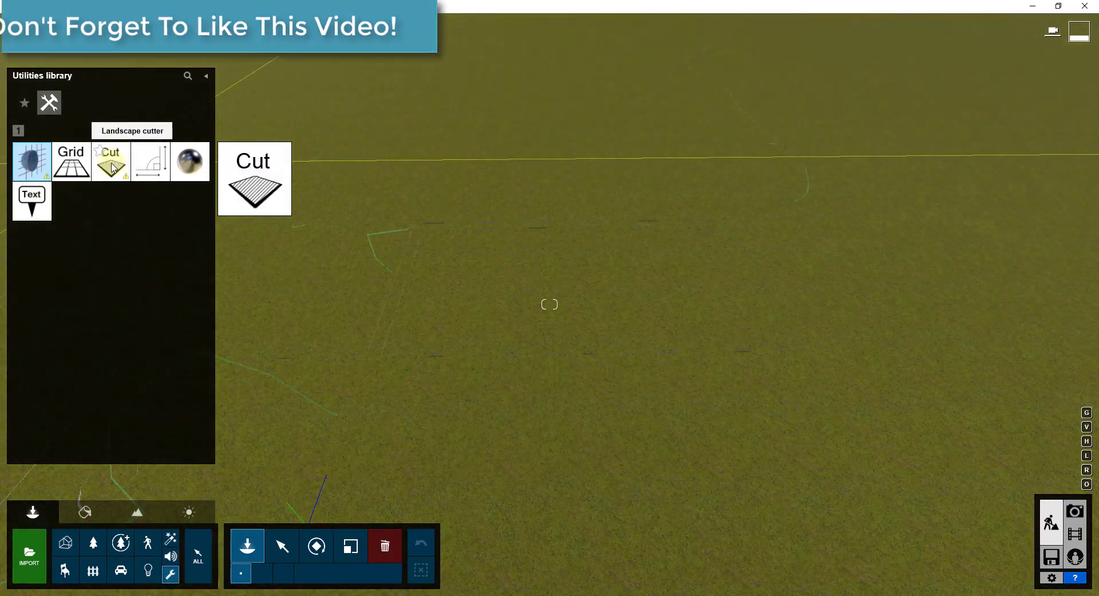
left_click(112, 169)
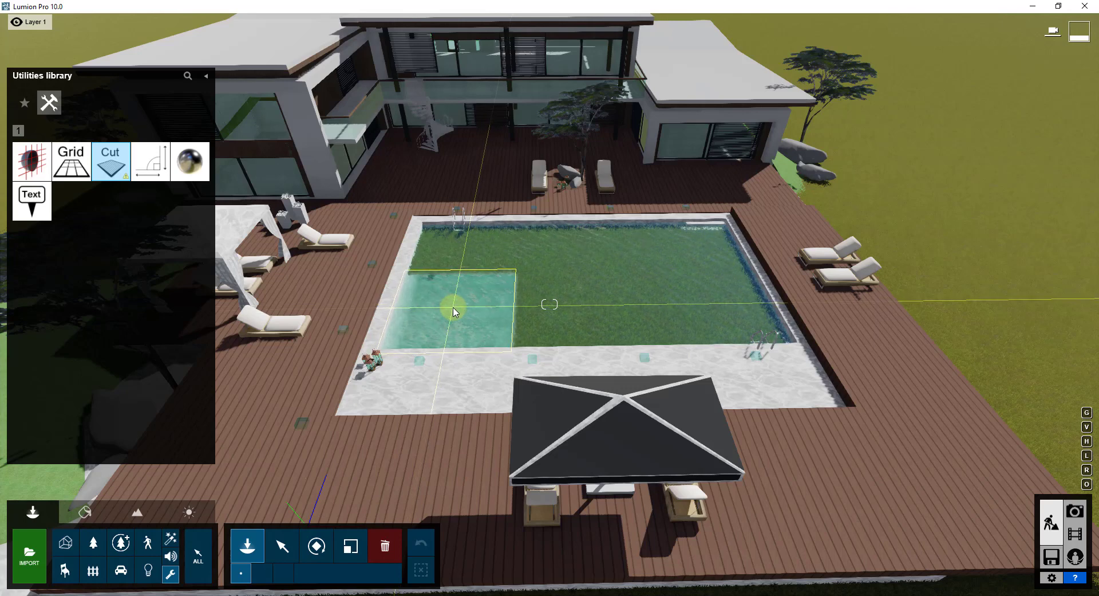
left_click(503, 319)
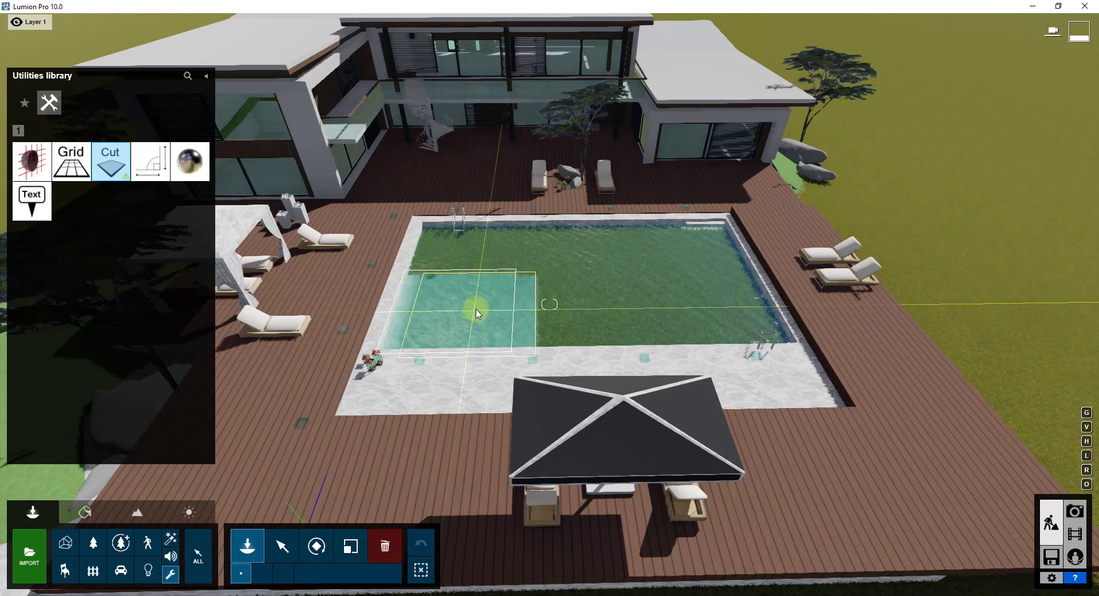
- Stretch the Landscape cutter's corner so that it covers the whole pool basin
left_click(280, 540)
right_click_drag(523, 372, 525, 369)
key("s")
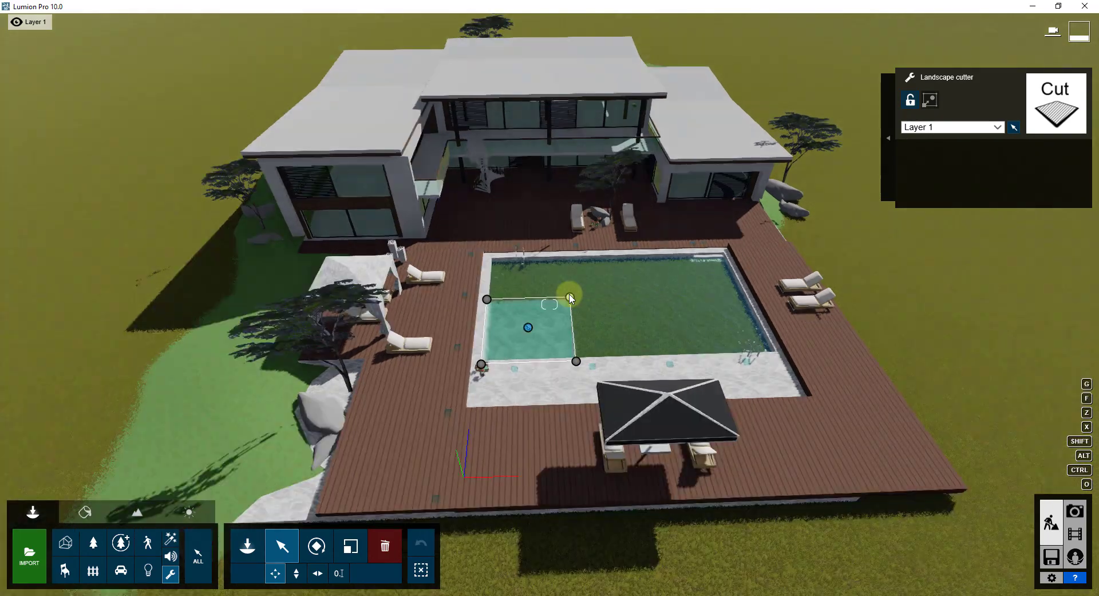
left_click_drag(579, 296, 728, 246)
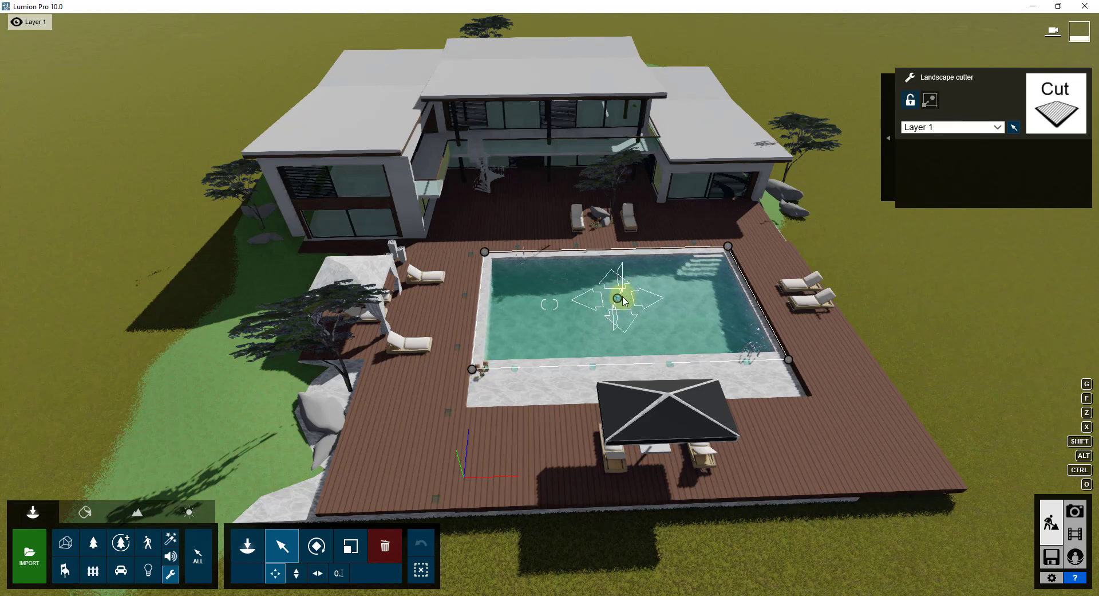
mouse_move(624, 302)
left_mouse_down()
mouse_move(650, 295)
mouse_move(623, 304)
left_mouse_up()
- Place a second Landscape cutter on the edge of the side lawn next to the house
mouse_move(690, 342)
right_mouse_down()
mouse_move(691, 326)
mouse_move(691, 339)
right_mouse_up()
key("s")
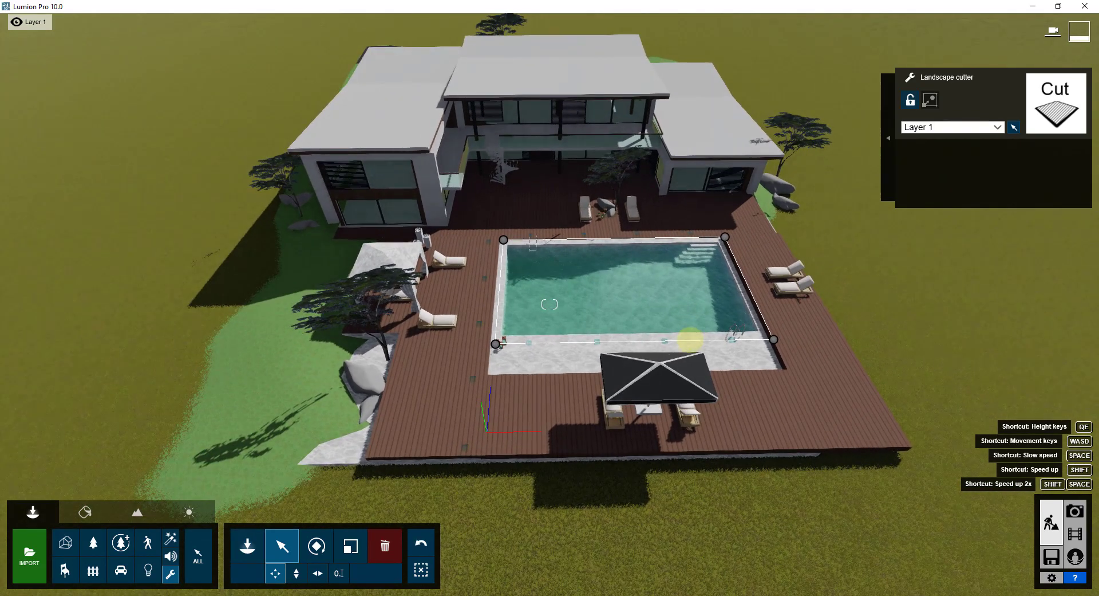
key("a")
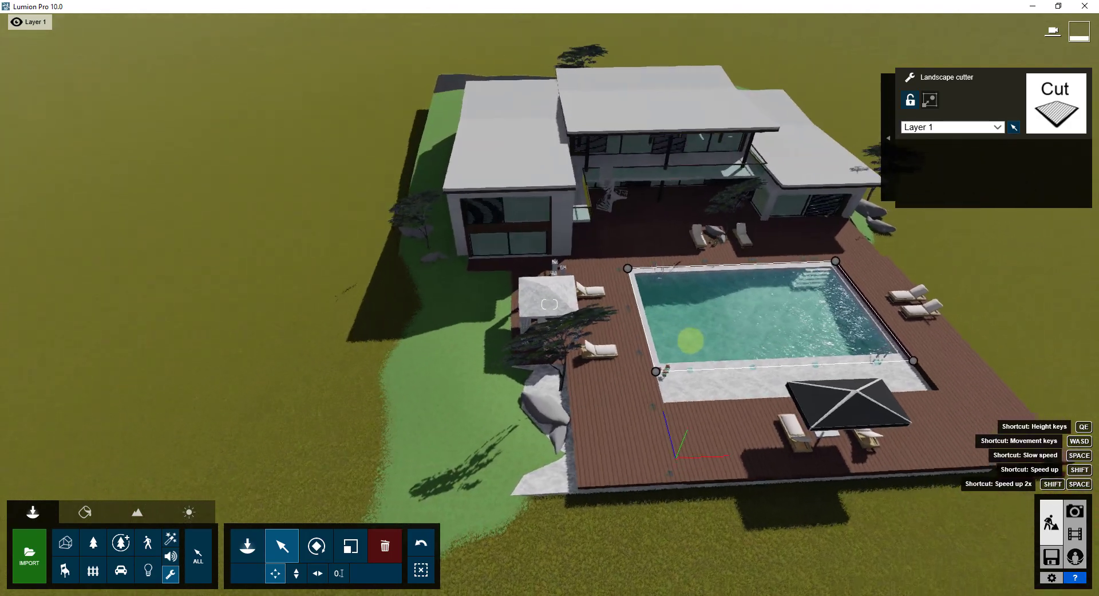
right_click_drag(690, 341, 695, 339)
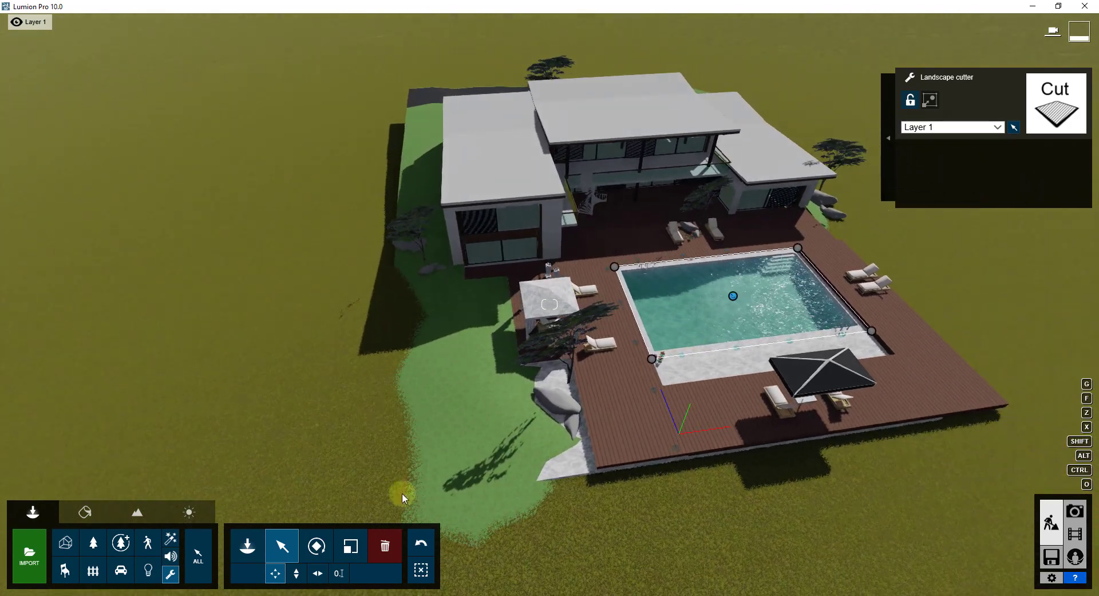
left_click(248, 550)
left_click(110, 161)
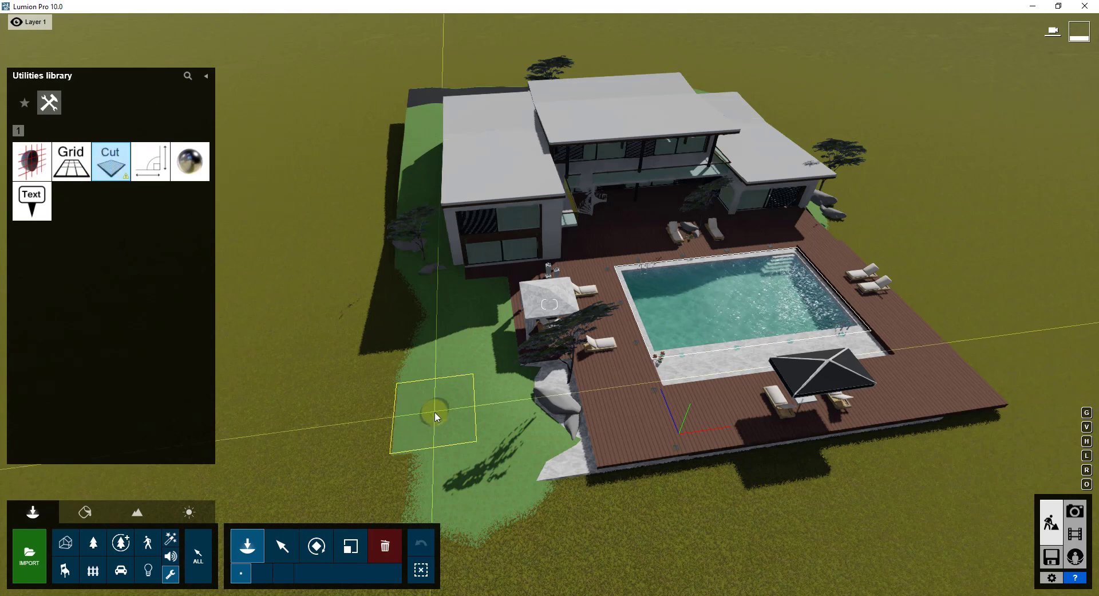
left_click(389, 412)
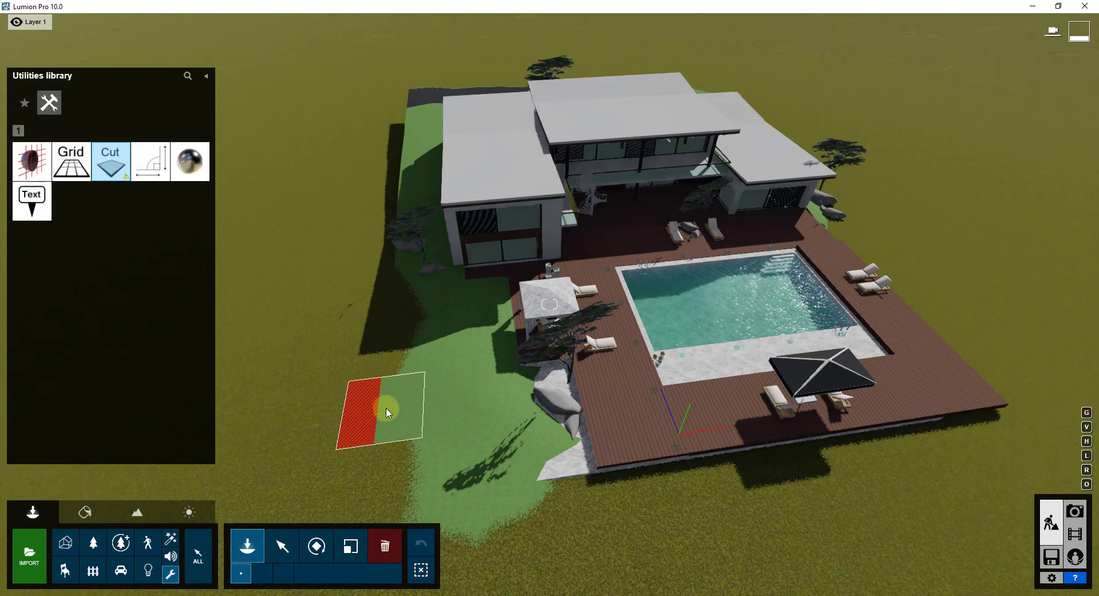
- Select the second Landscape cutter and stretch its far edge along the side lawn to the back of the house
left_click(282, 545)
left_click(384, 408)
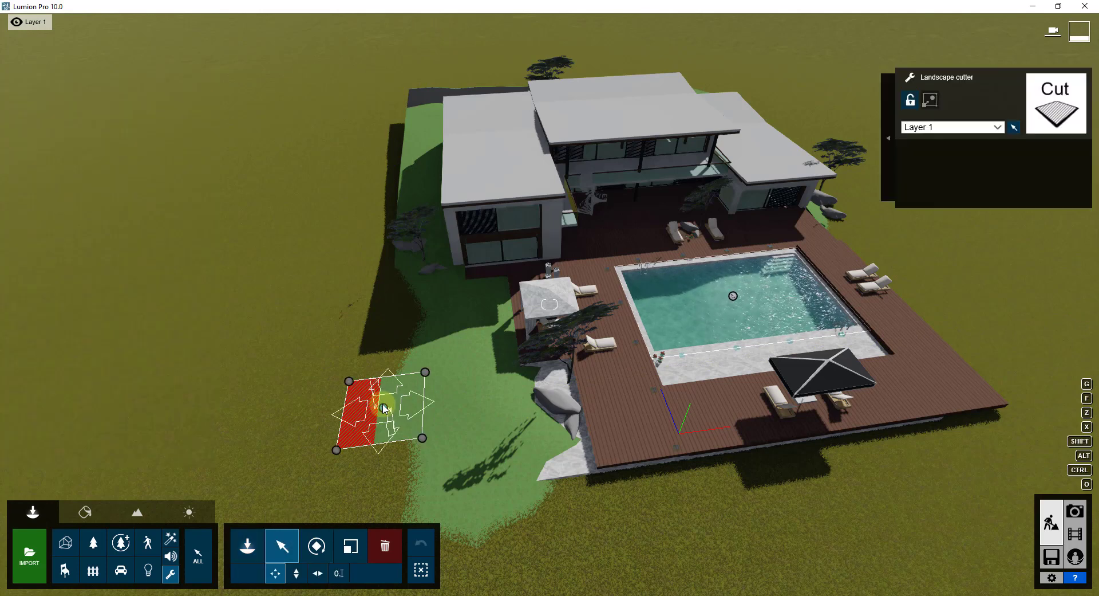
left_click_drag(425, 226, 438, 92)
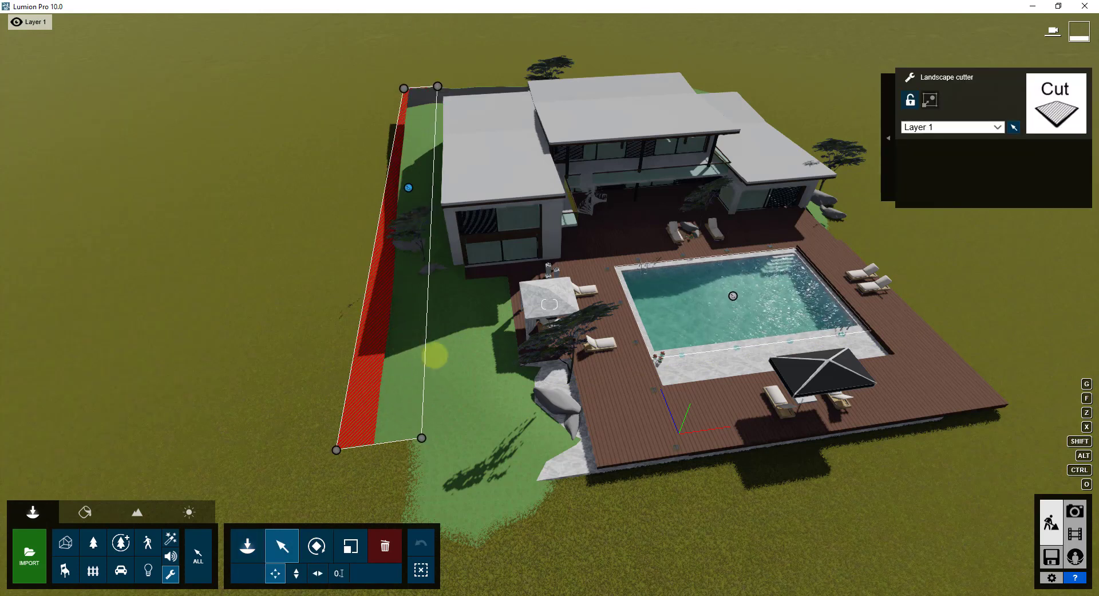
- Extend the second Landscape cutter's near edge over the rest of the side lawn to the water in front of the deck
right_click_drag(437, 352, 443, 350)
key("w")
key("w")
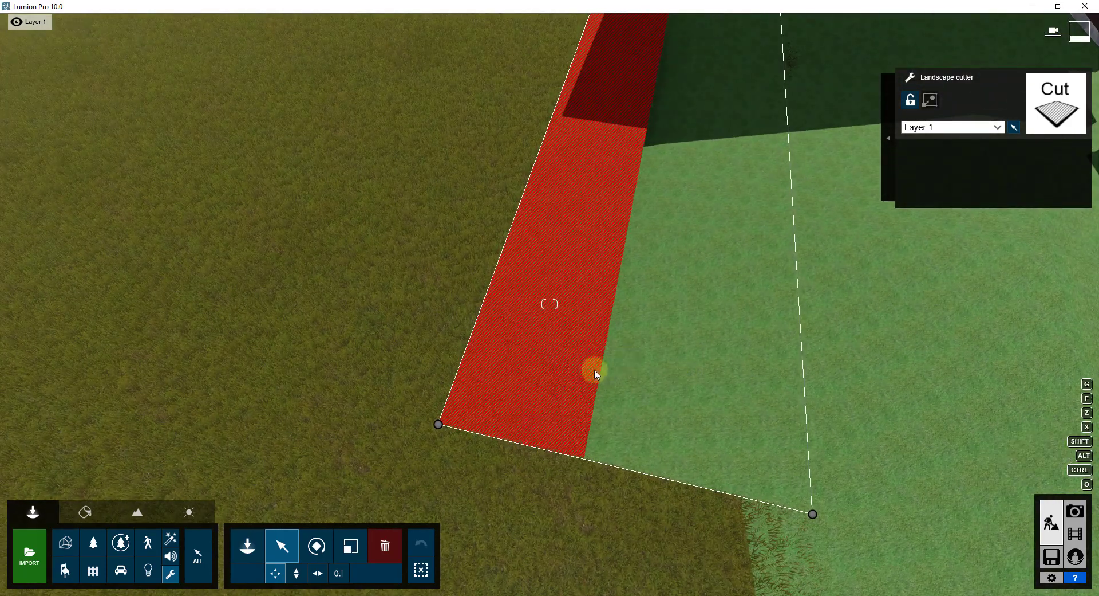
key("s")
right_click_drag(505, 403, 504, 403)
key("s")
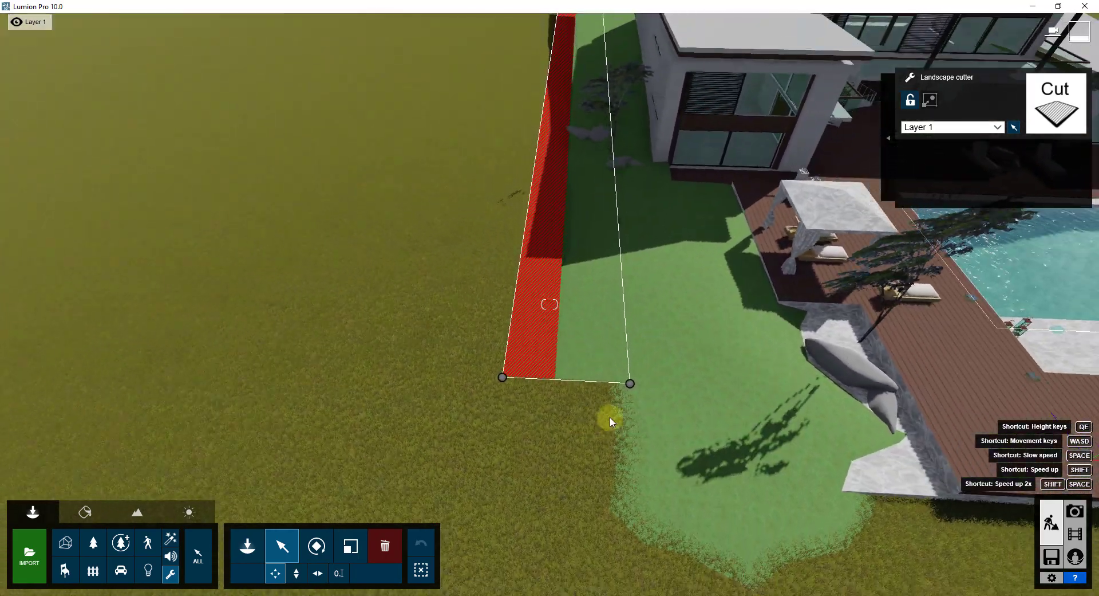
right_click_drag(583, 397, 564, 421)
key("s")
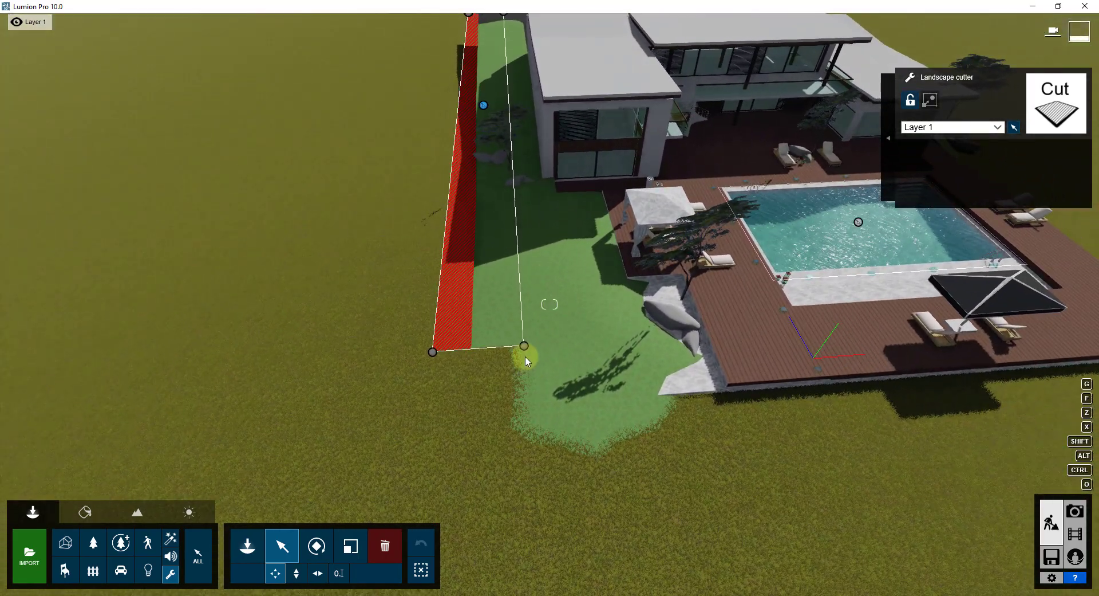
left_click_drag(524, 347, 924, 554)
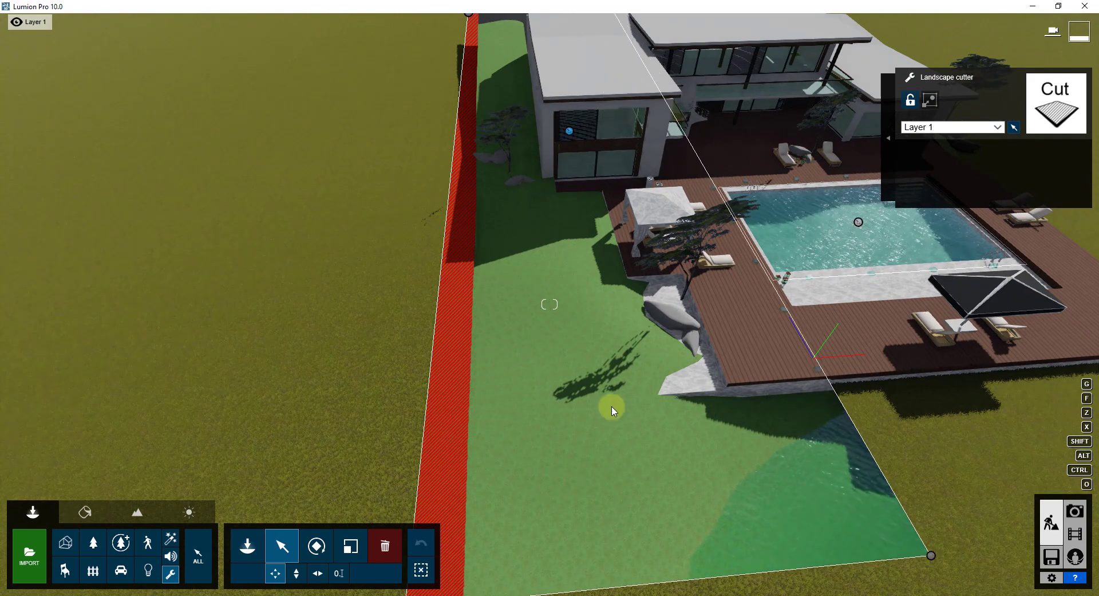
right_click_drag(611, 407, 611, 336)
left_click_drag(611, 336, 1015, 197)
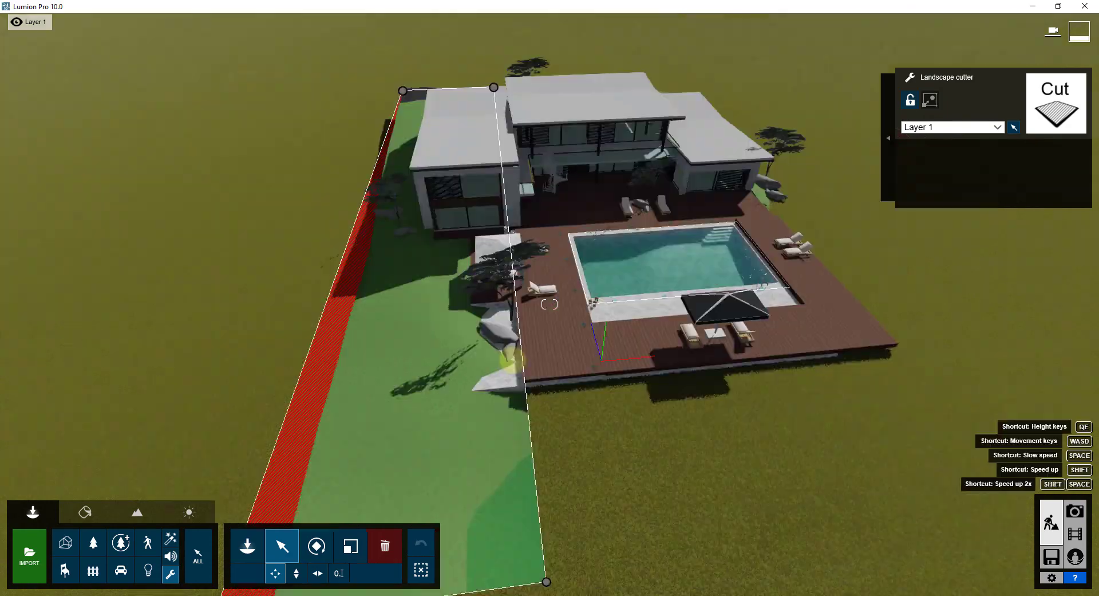
right_click_drag(512, 360, 470, 263)
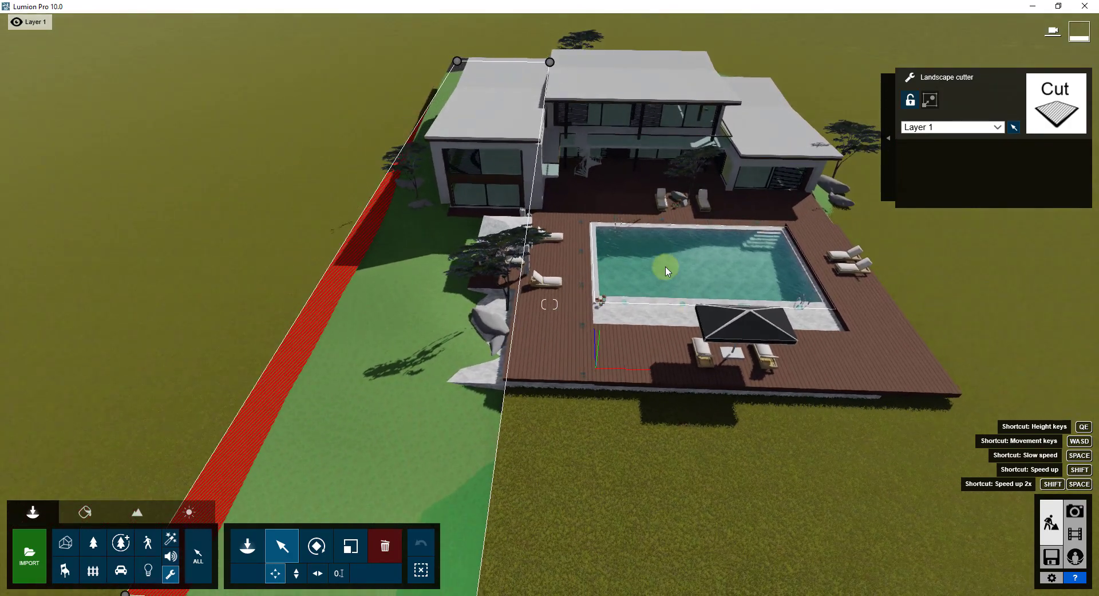